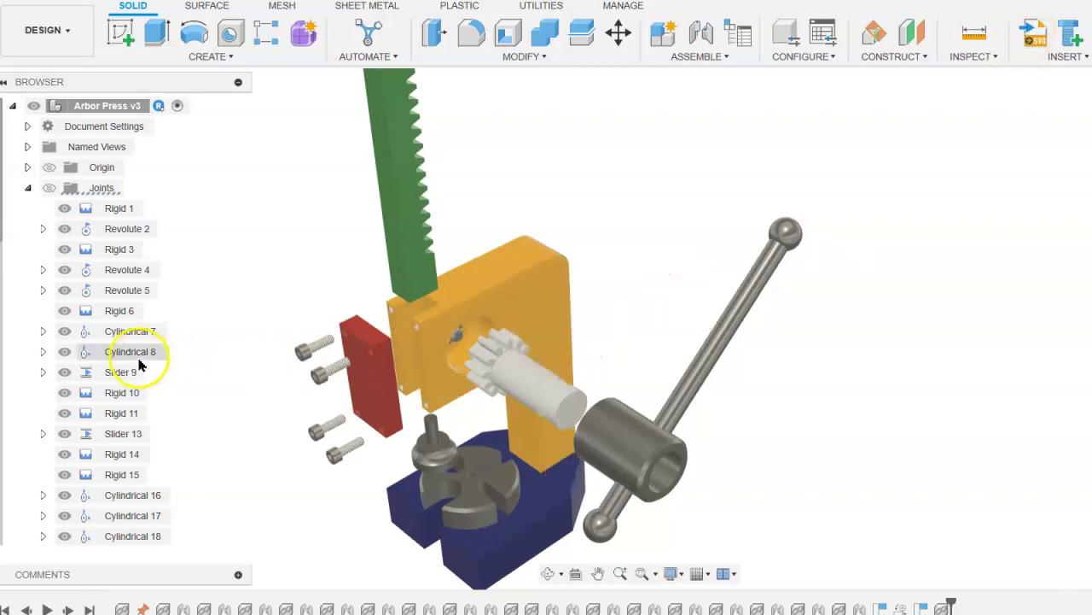
Locate Cylindrical 8, the joint linking the handle to the gear, in the browser's joint list.
mouse_move(122, 337)
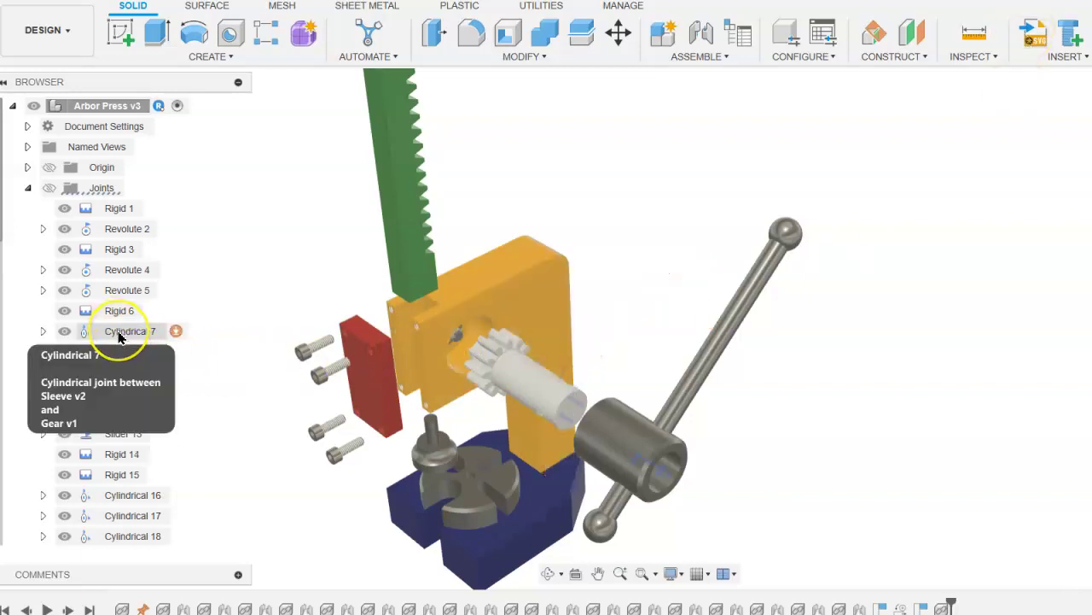
mouse_move(124, 358)
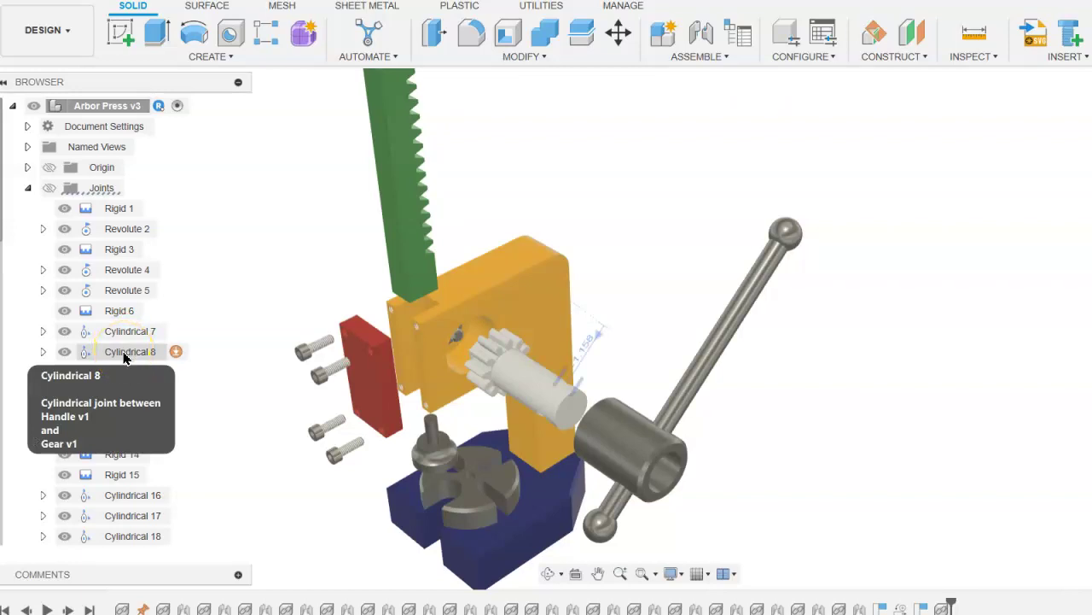
Edit Cylindrical 8 and slide the handle out along its axis, away from the gear.
right_click(124, 358)
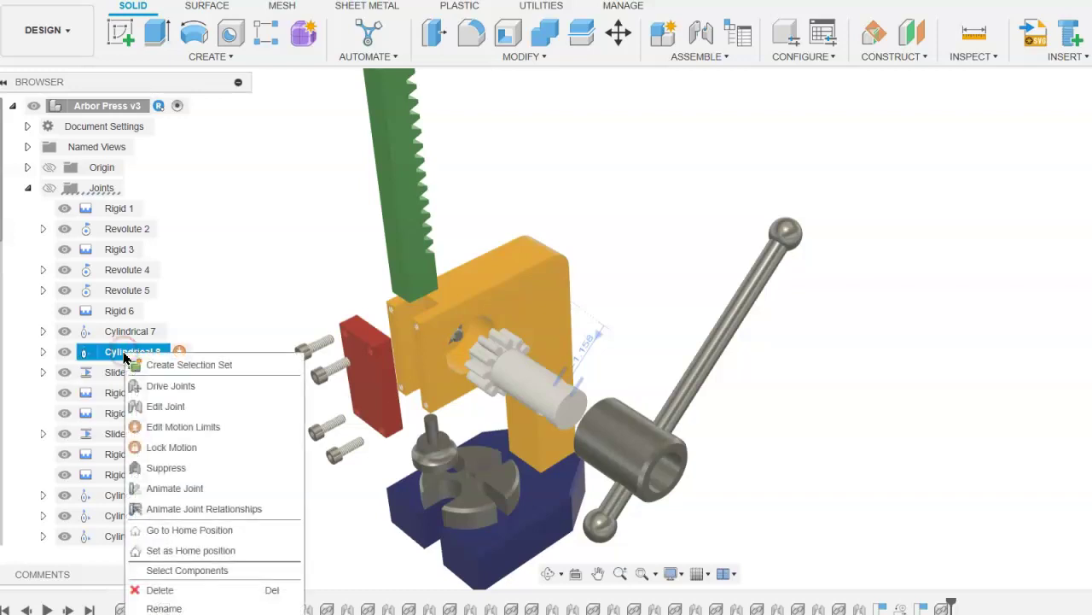
left_click(171, 407)
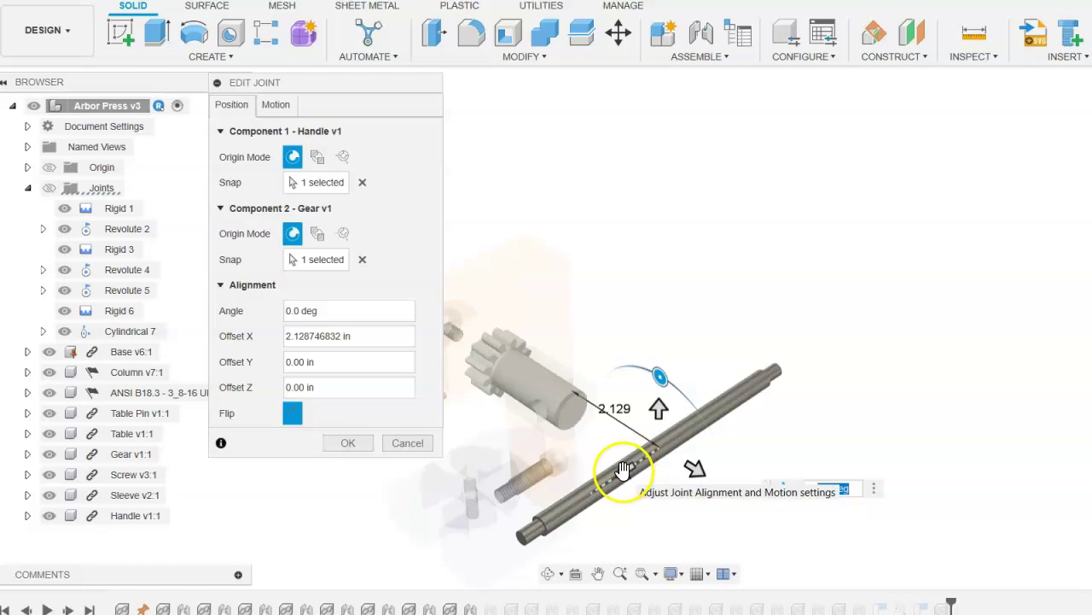
left_click_drag(626, 464, 763, 373)
left_click(348, 444)
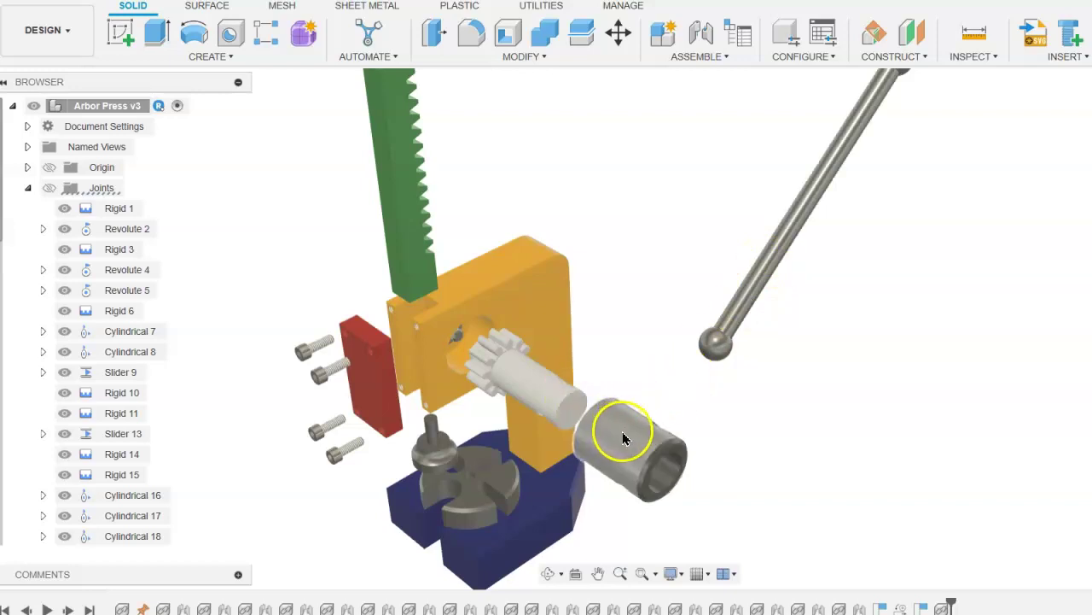
Re-edit Cylindrical 8 and bring the handle partway back, to offsets X 2.129 and Z -2.538.
mouse_move(123, 362)
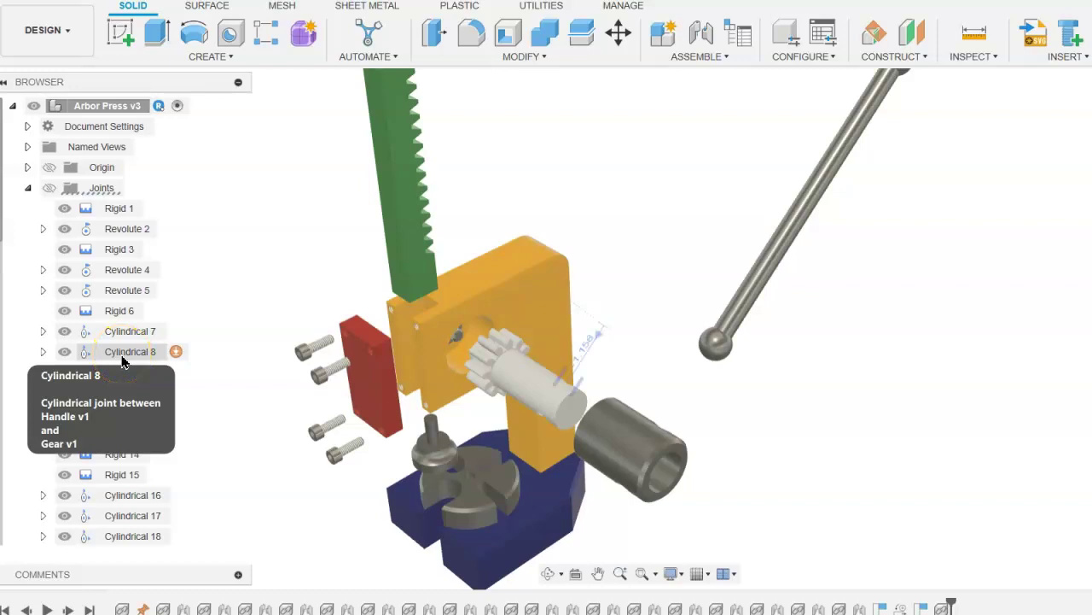
right_click(122, 361)
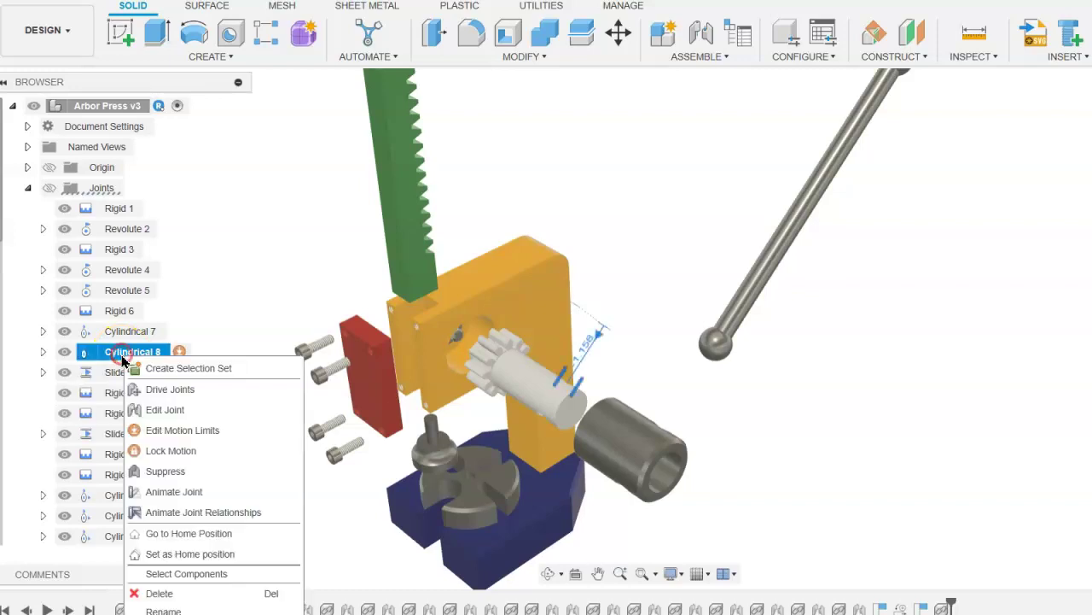
left_click(175, 409)
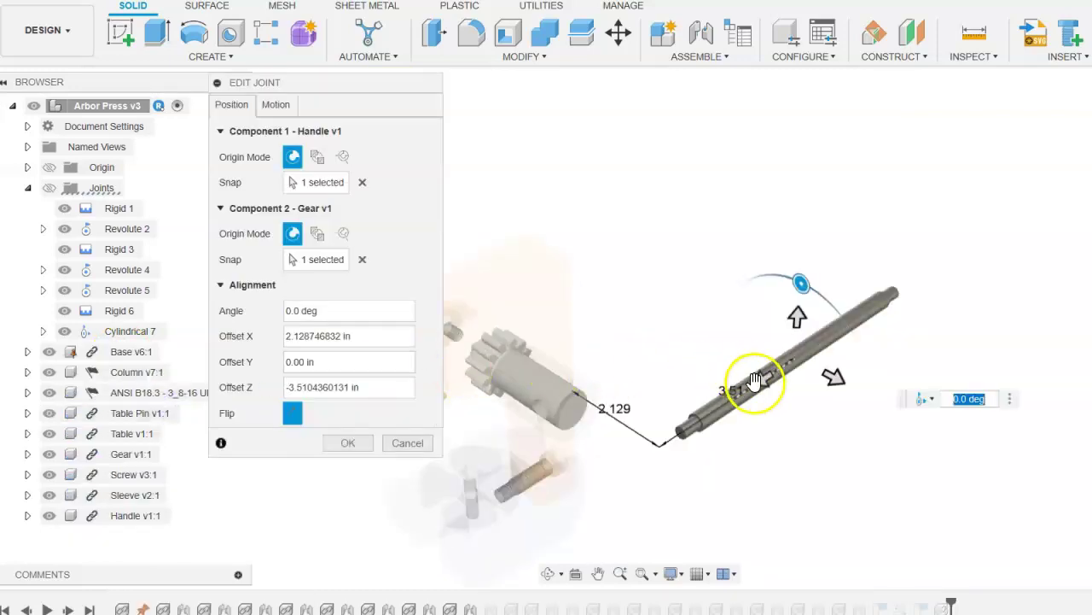
left_click_drag(769, 388, 726, 410)
left_click(349, 442)
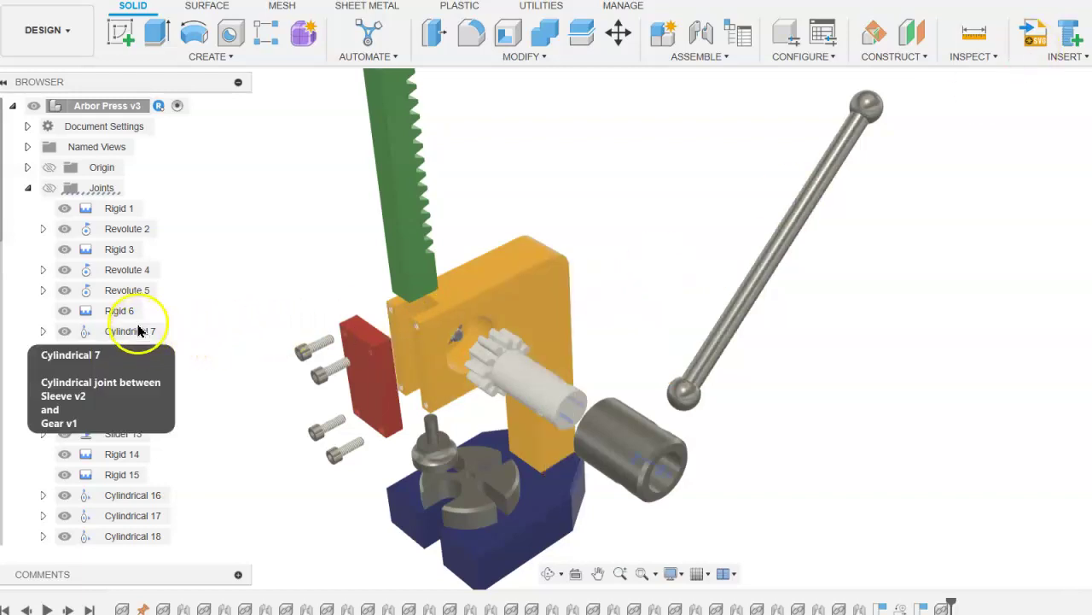
Edit Rigid 11 and pull the lower ball end off the handle to a -1.436 in Z offset.
mouse_move(130, 318)
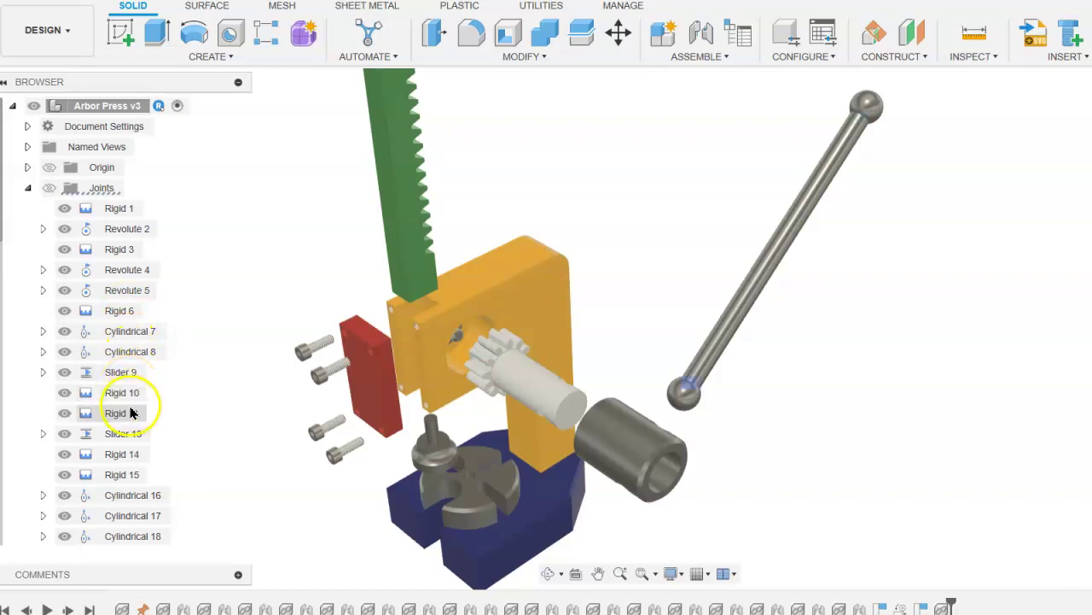
mouse_move(132, 414)
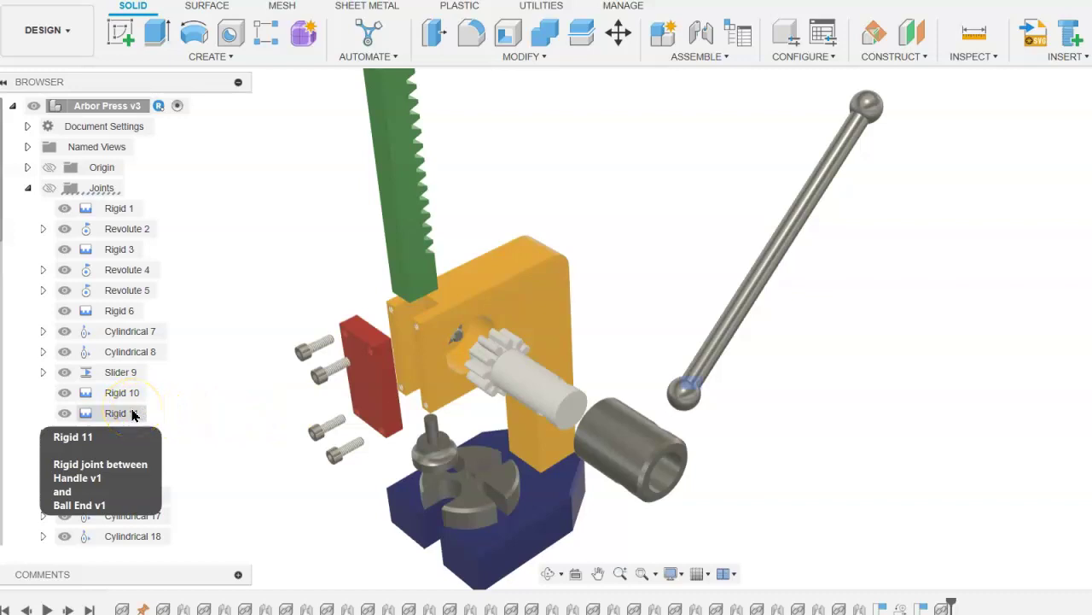
right_click(132, 414)
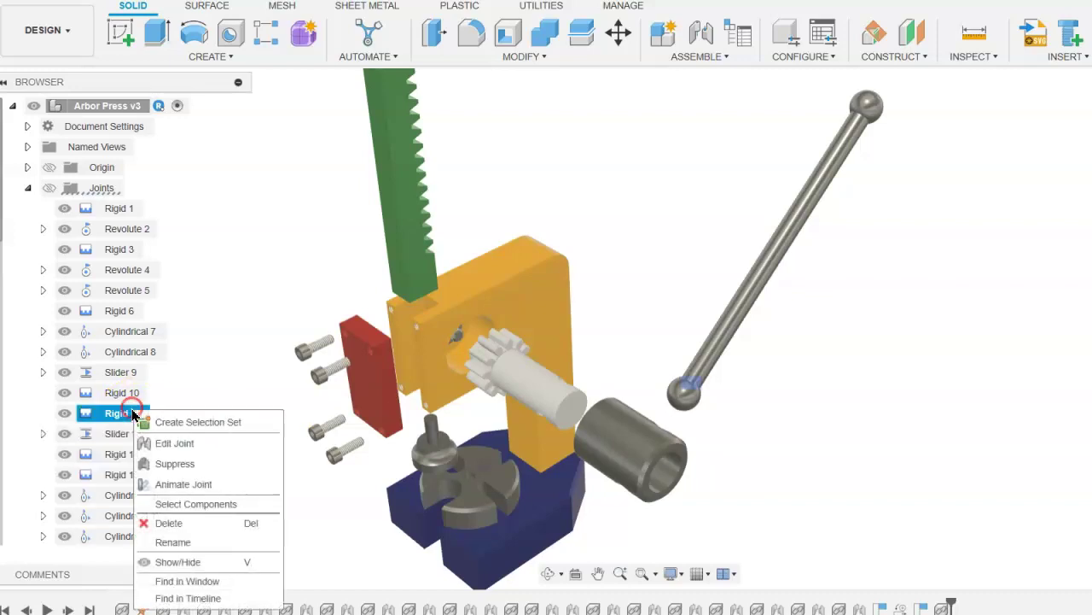
left_click(175, 441)
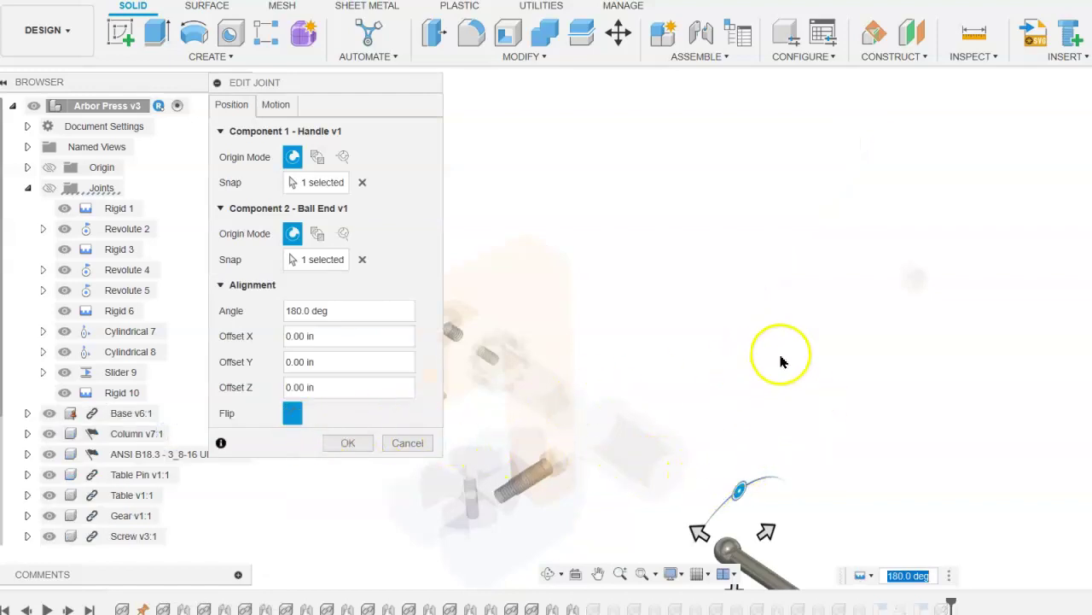
middle_click_drag(780, 361, 799, 188)
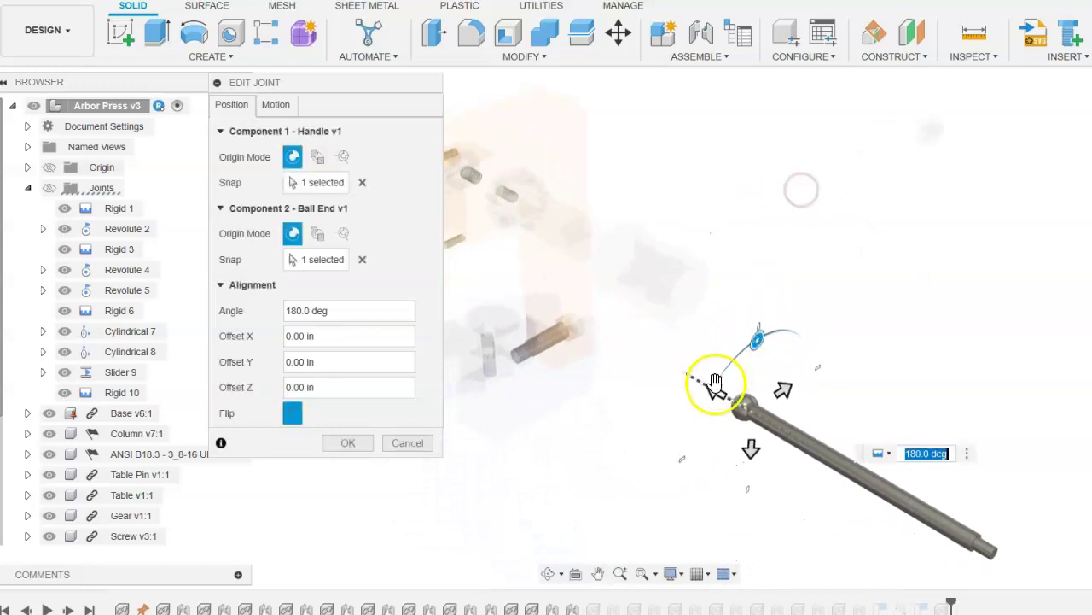
left_click_drag(712, 395, 769, 422)
left_click(350, 442)
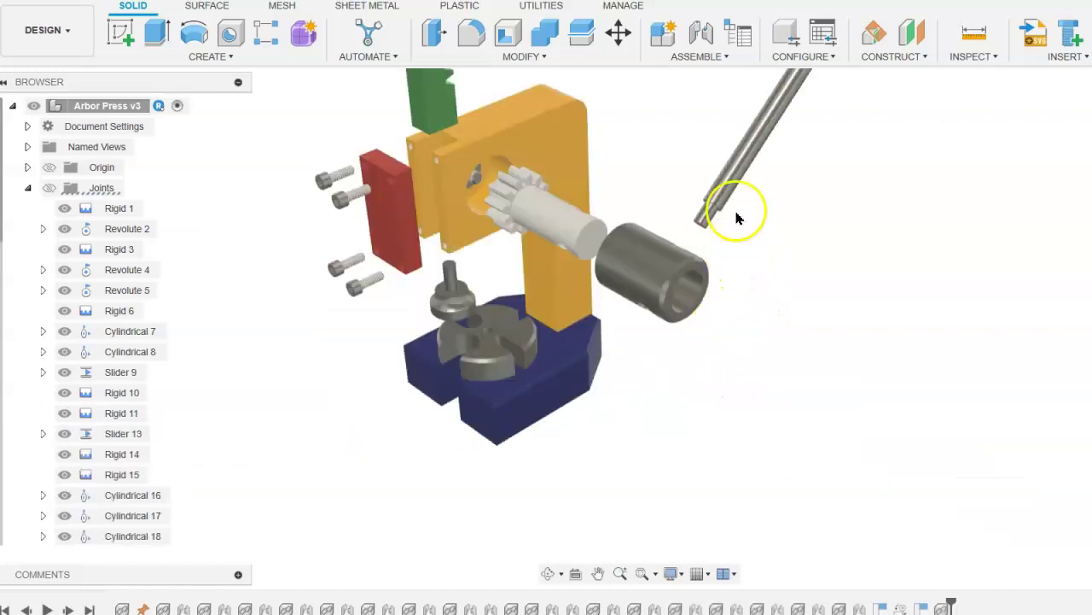
Pan, fit the whole assembly with F6, and orbit to a straight front view.
middle_click_drag(749, 188, 595, 385)
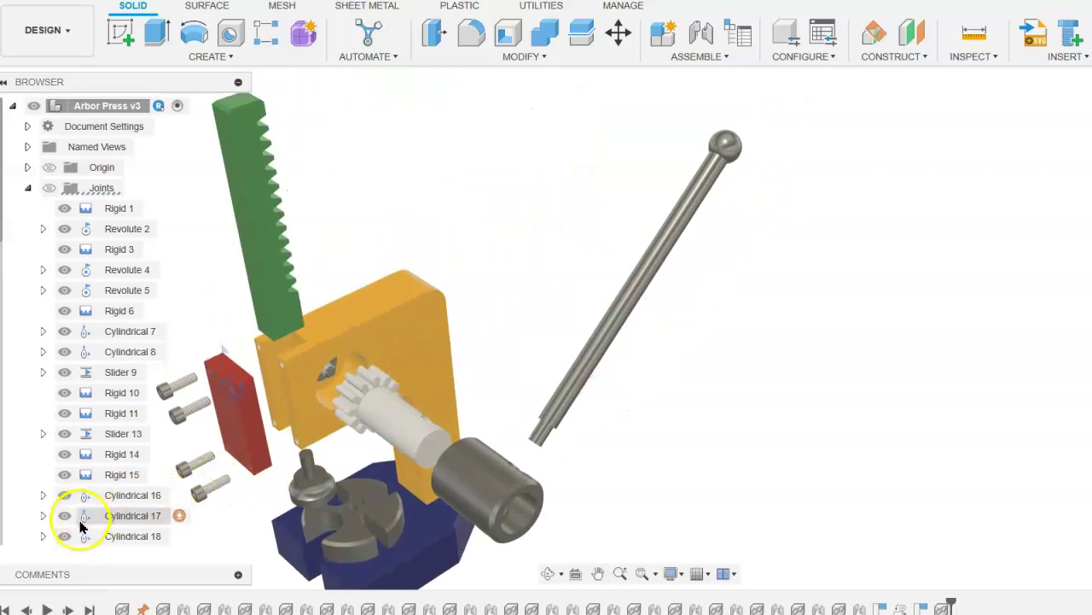
key("F6")
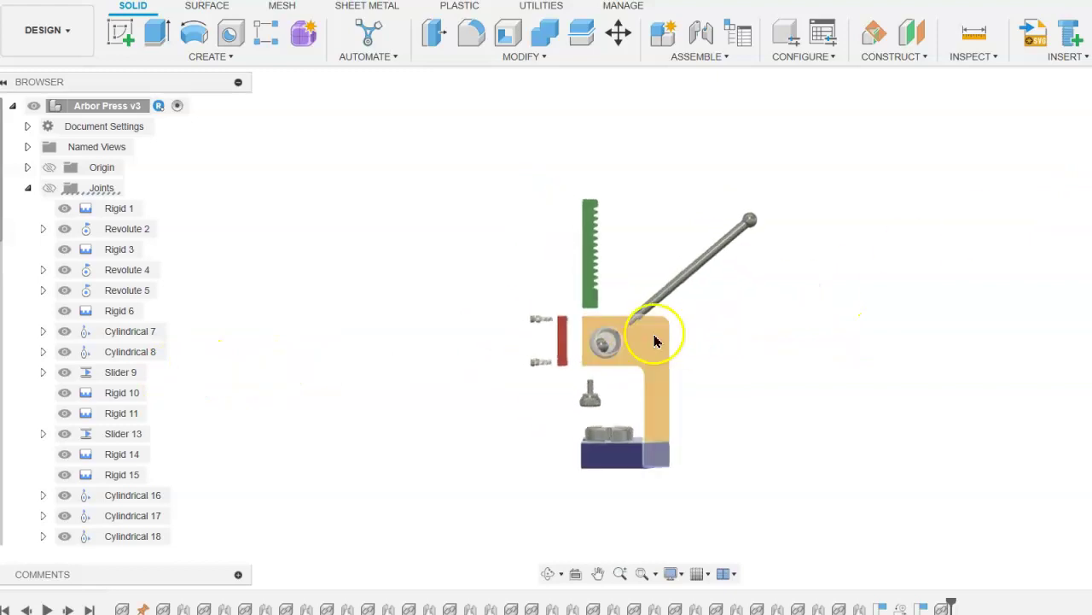
middle_click_drag(654, 329, 600, 353, "shift")
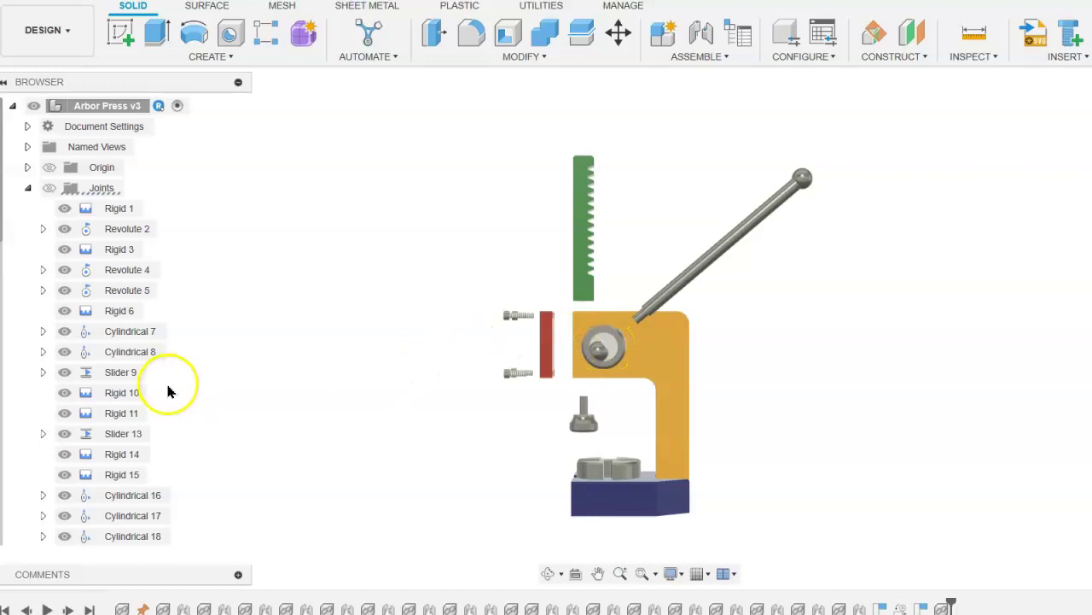
mouse_move(111, 404)
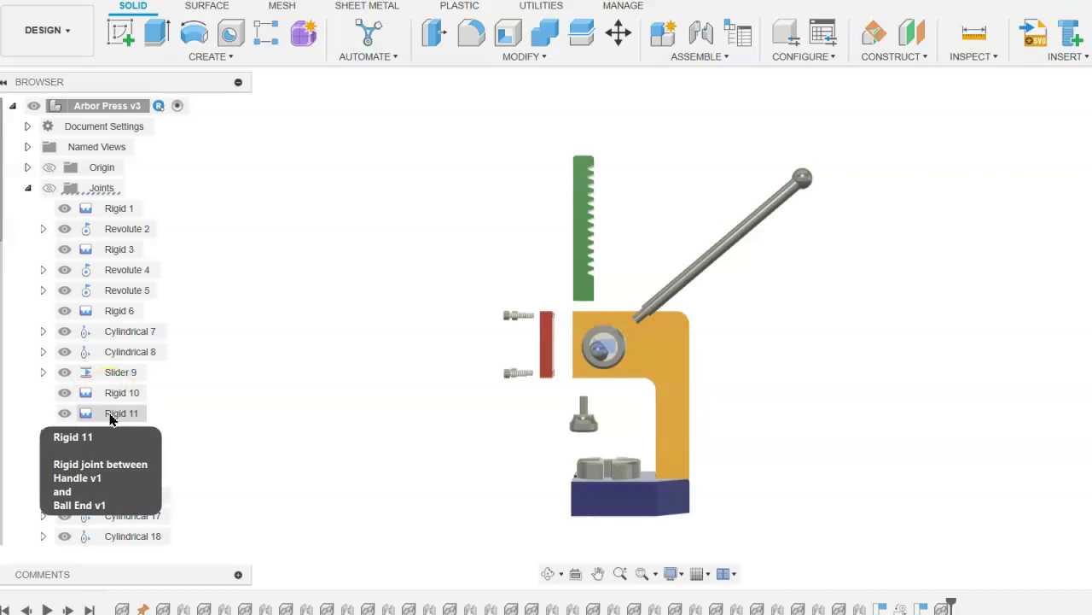
From the Left view, edit Rigid 11 to move the ball end to Offset Z -3.101 in.
right_click(110, 418)
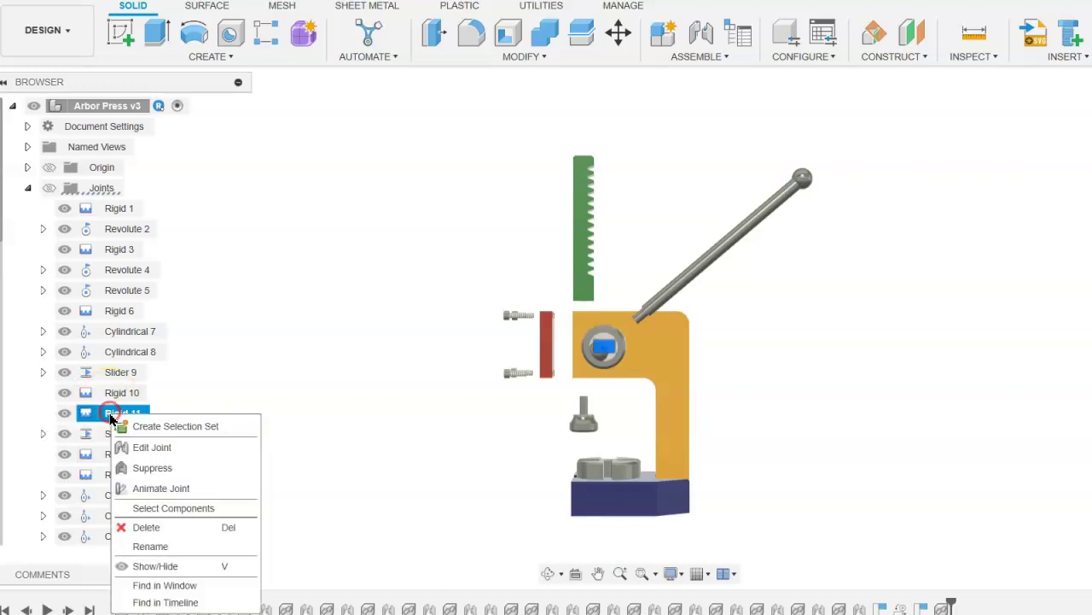
left_click(152, 447)
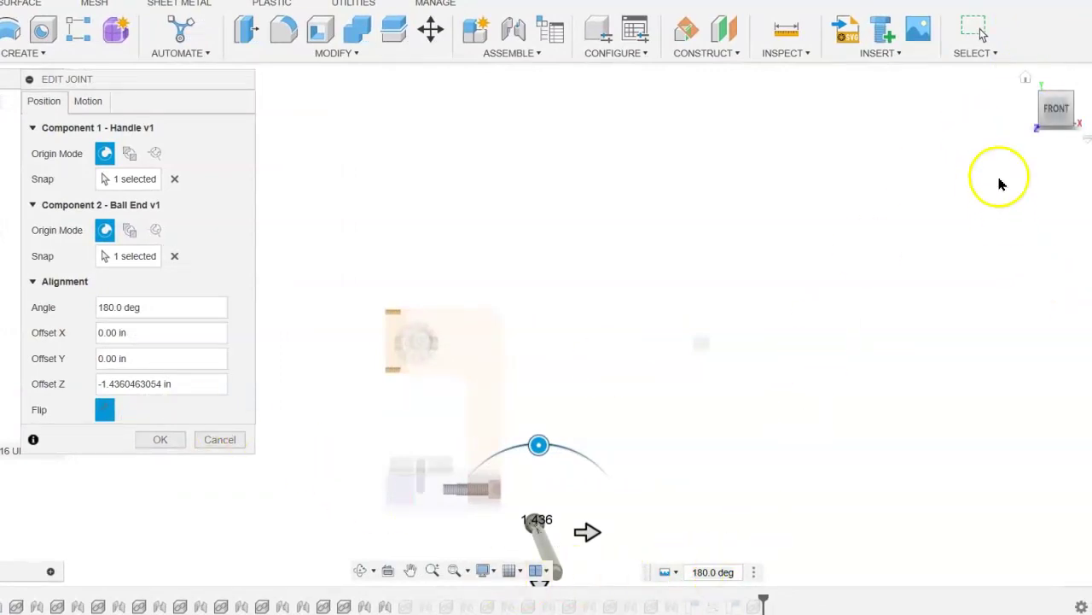
left_click(1033, 108)
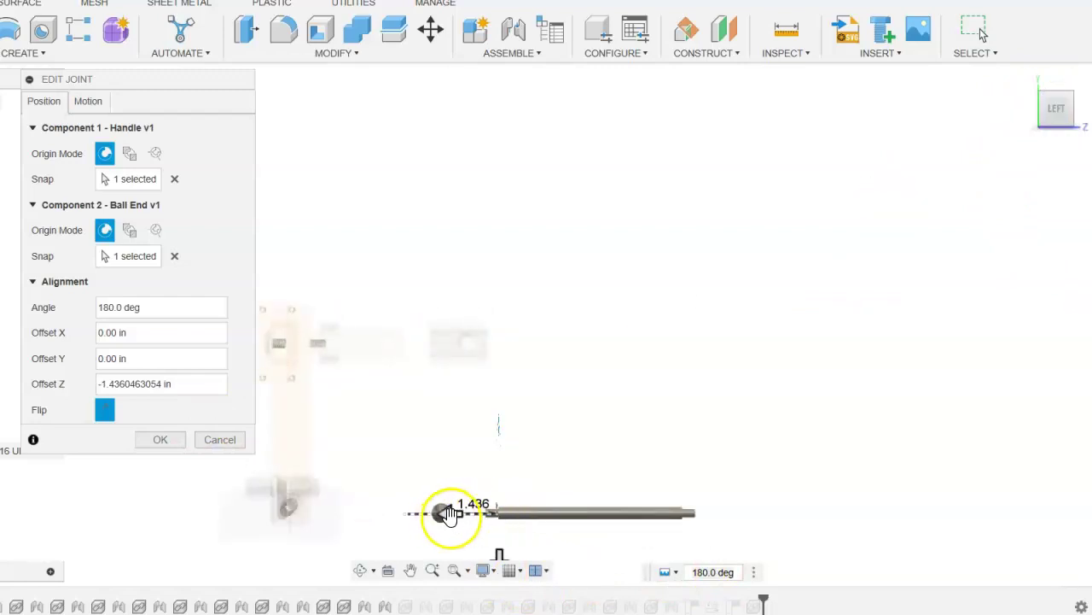
left_click_drag(440, 513, 507, 515)
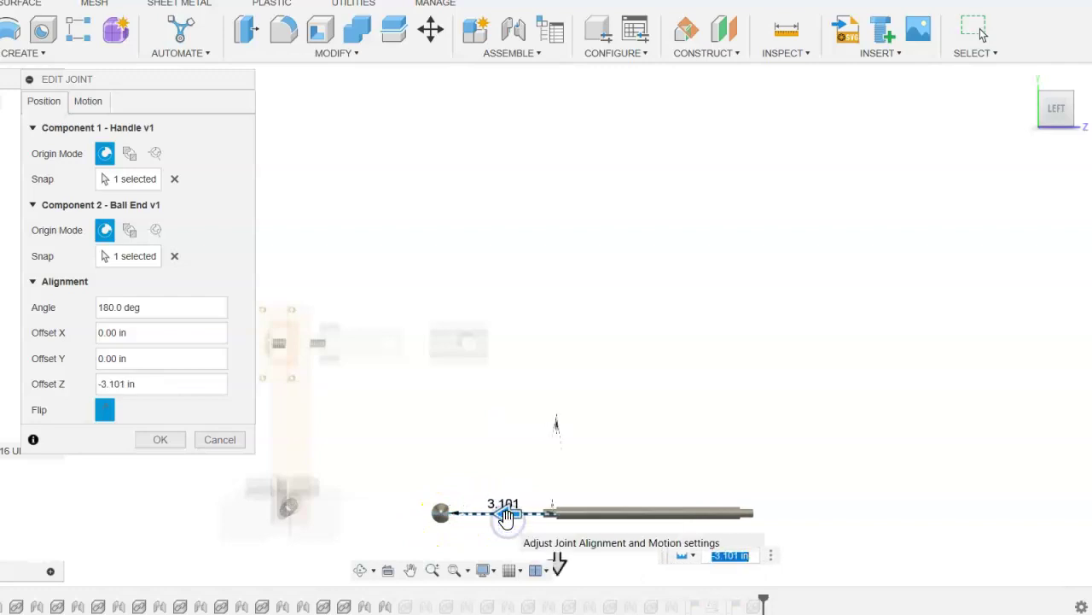
left_click(165, 446)
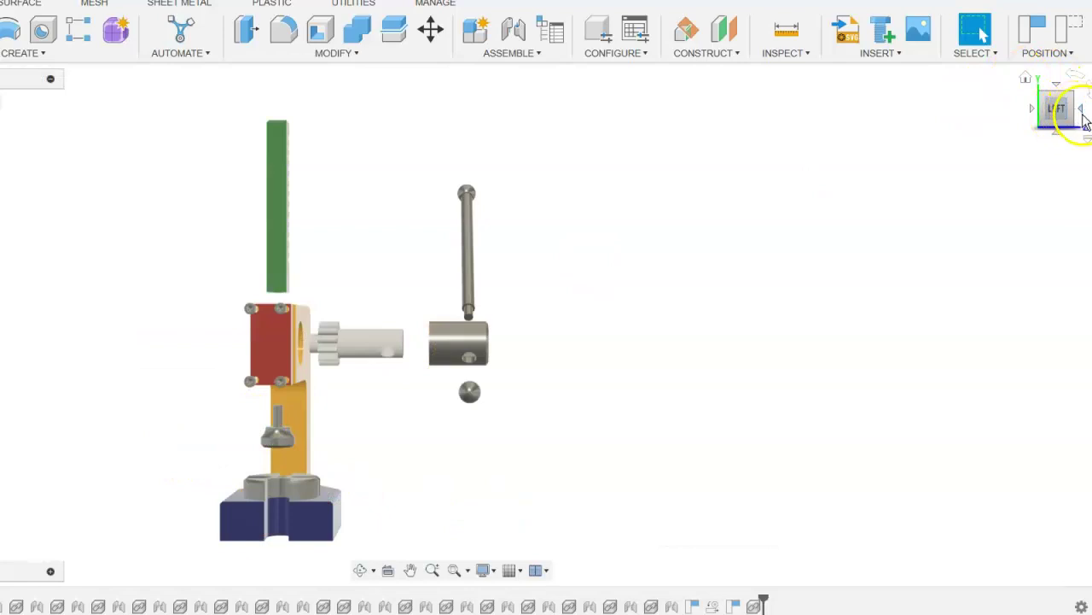
Rotate the view back to the front and click around the model until the joint list shows.
left_click(1084, 115)
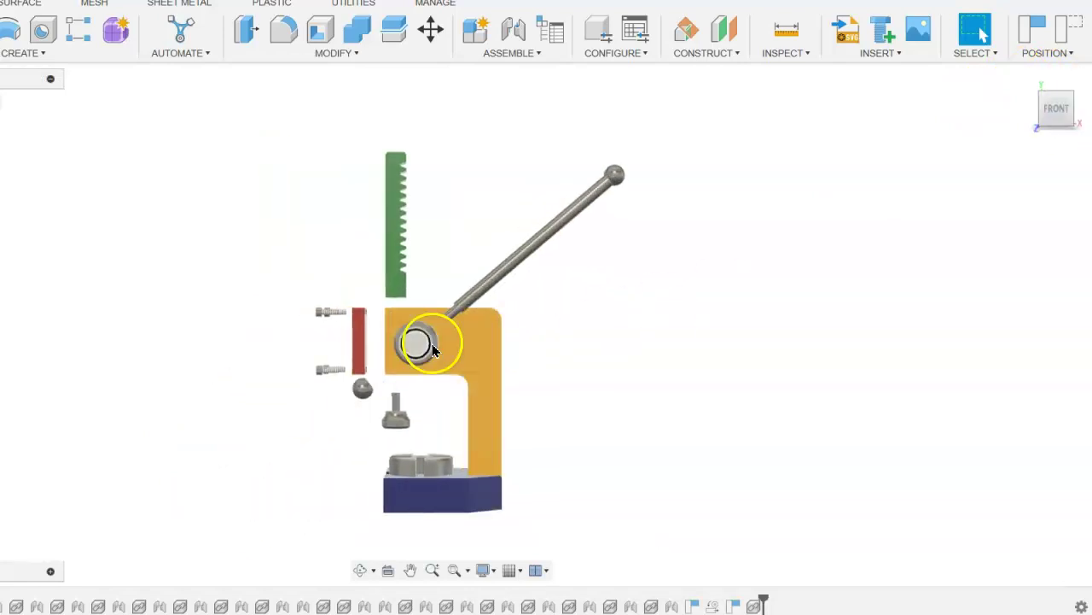
left_click(356, 393)
left_click(422, 343)
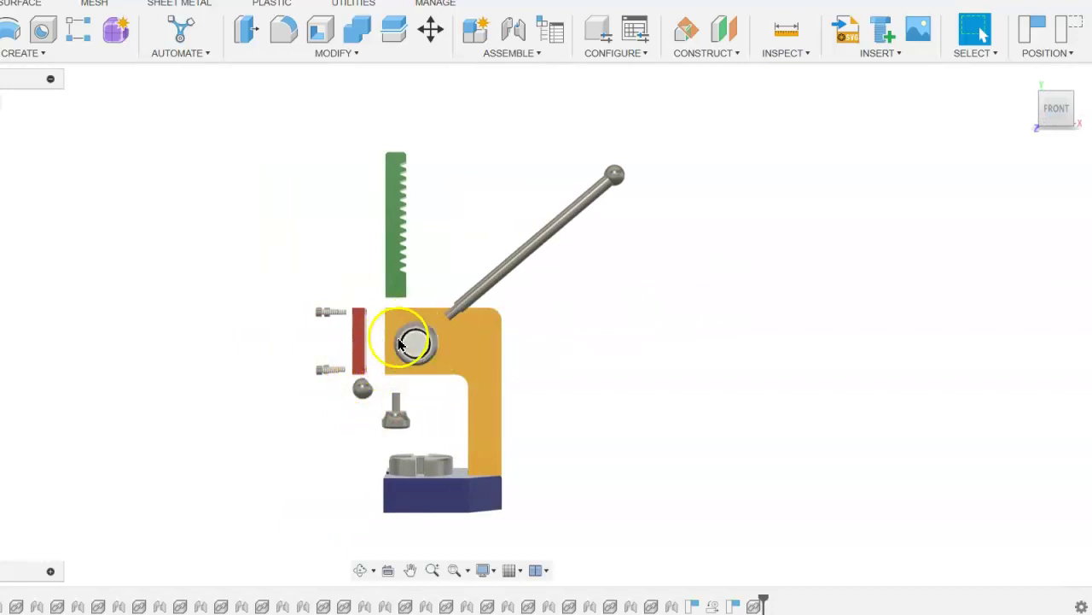
left_click(501, 271)
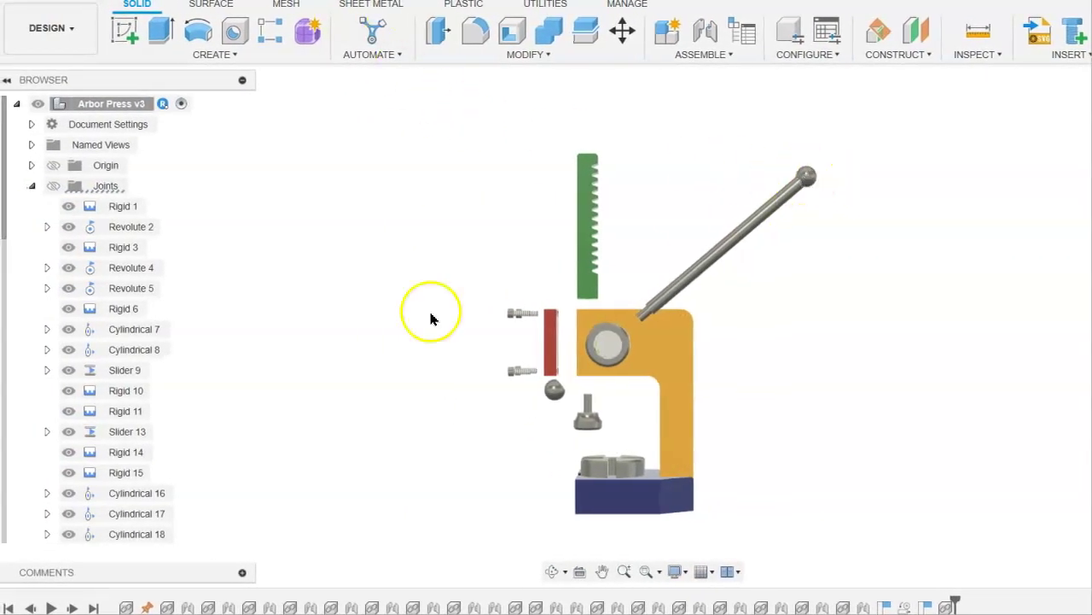
Edit Rigid 10 to lift the upper ball end 1.526 in off the handle tip.
mouse_move(127, 399)
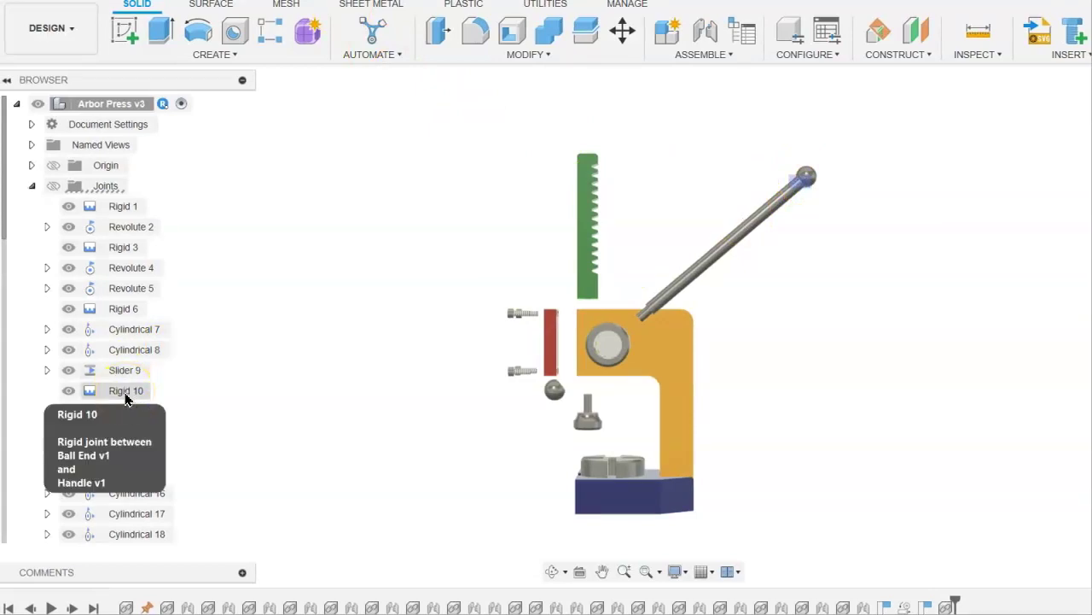
right_click(126, 399)
left_click(149, 424)
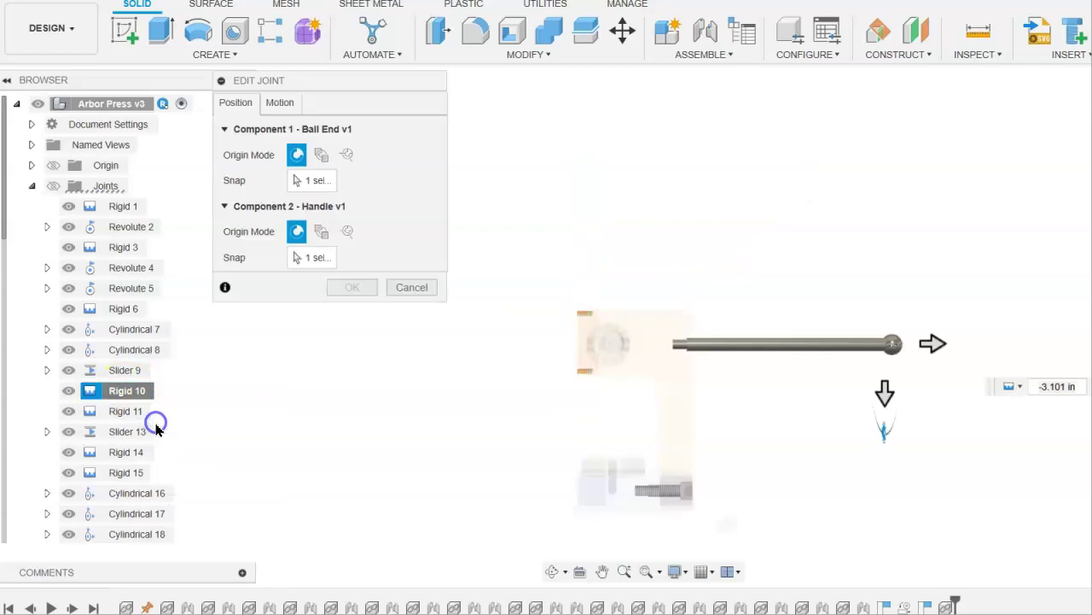
left_click_drag(934, 344, 993, 348)
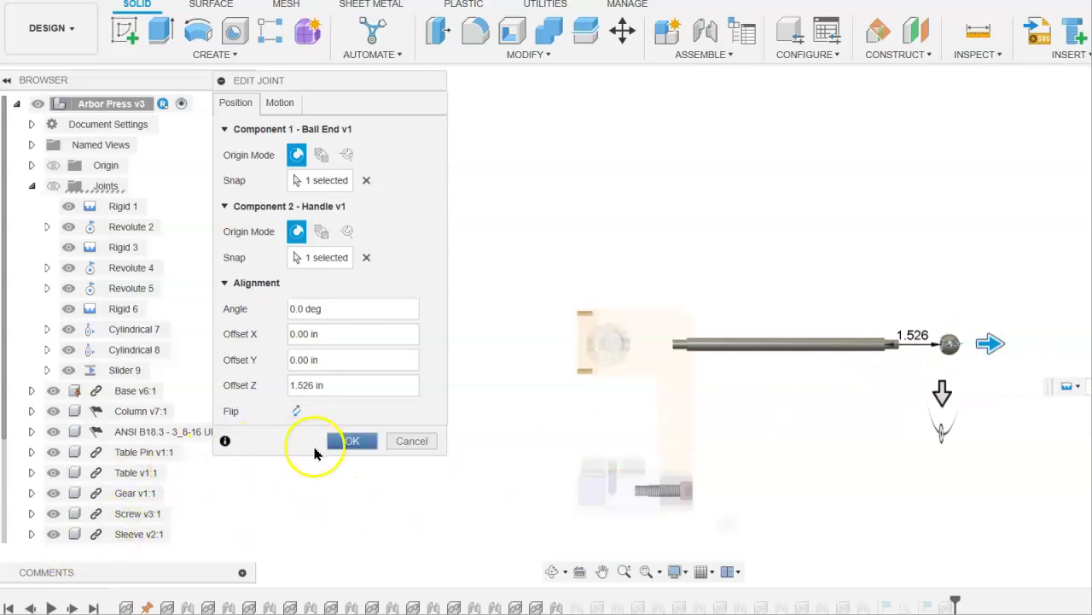
left_click(352, 442)
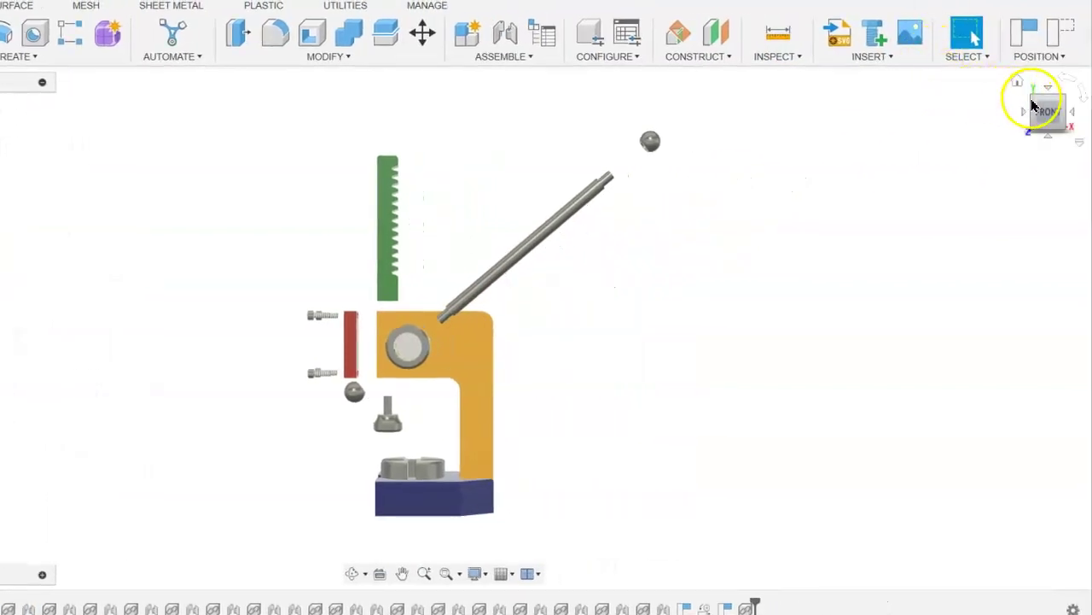
Switch to the isometric Top-Front-Left view using the ViewCube corner.
left_click(1033, 101)
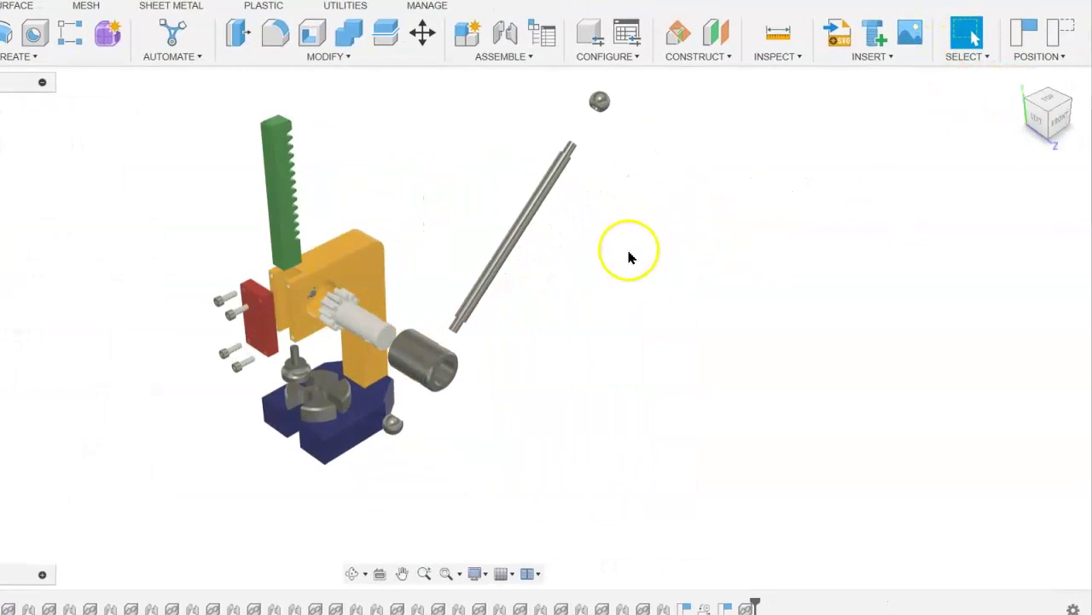